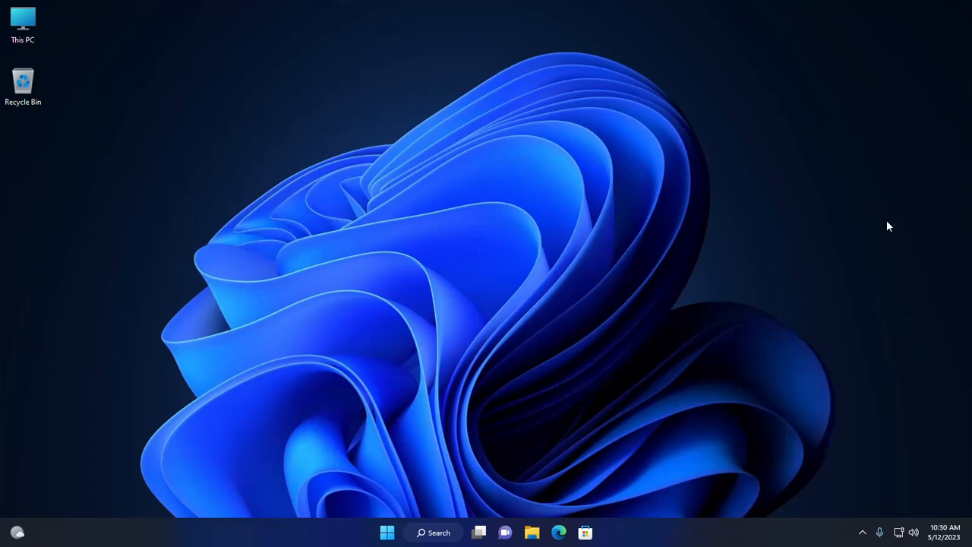
Open the Windows Update page in Settings, check the update status and error code, and minimize the window.
{"action": "left_click", "coordinate": [391, 533]}
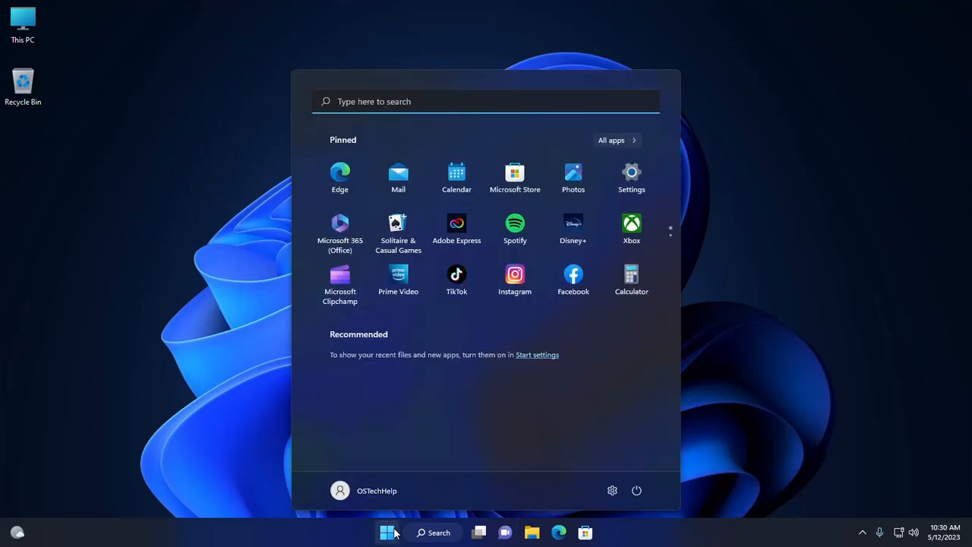
{"action": "left_click", "coordinate": [612, 490]}
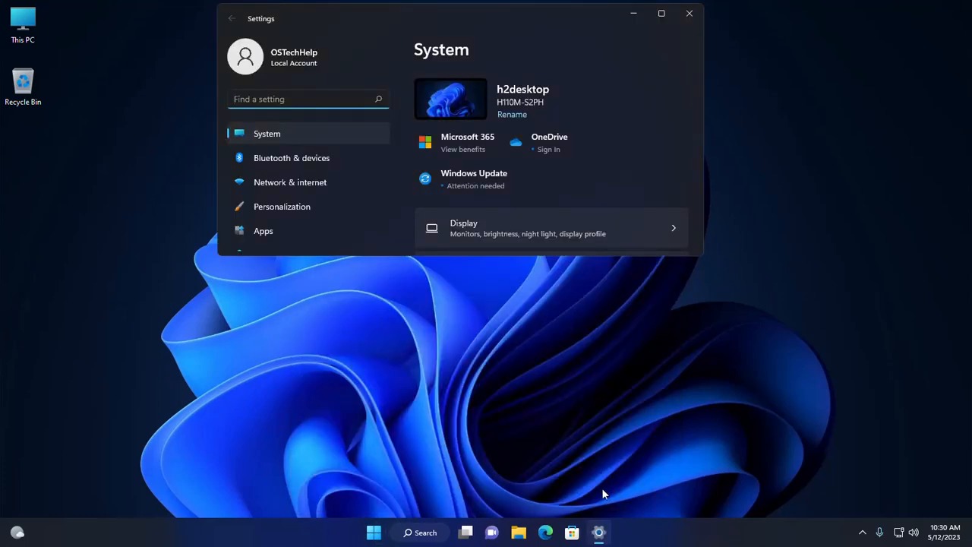
{"action": "left_click", "coordinate": [660, 15]}
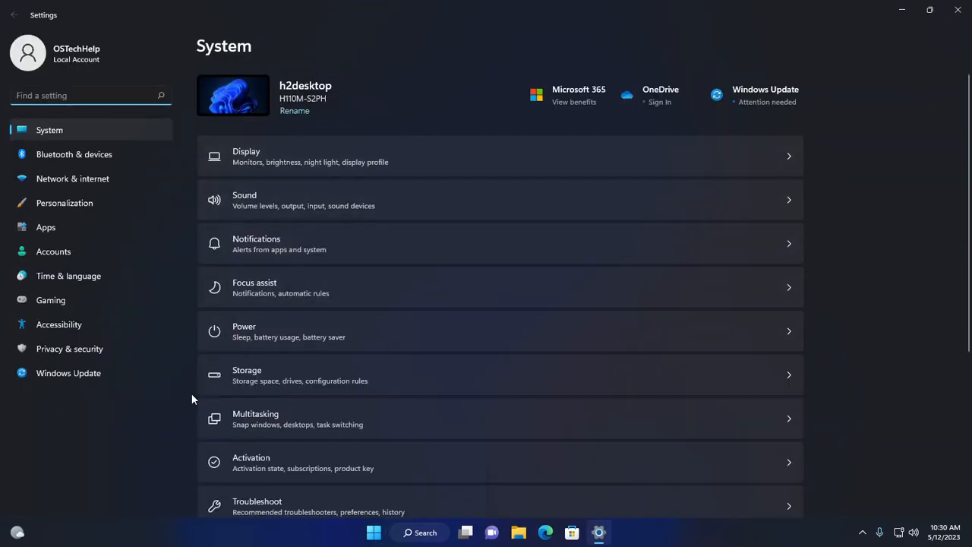
{"action": "left_click", "coordinate": [59, 375]}
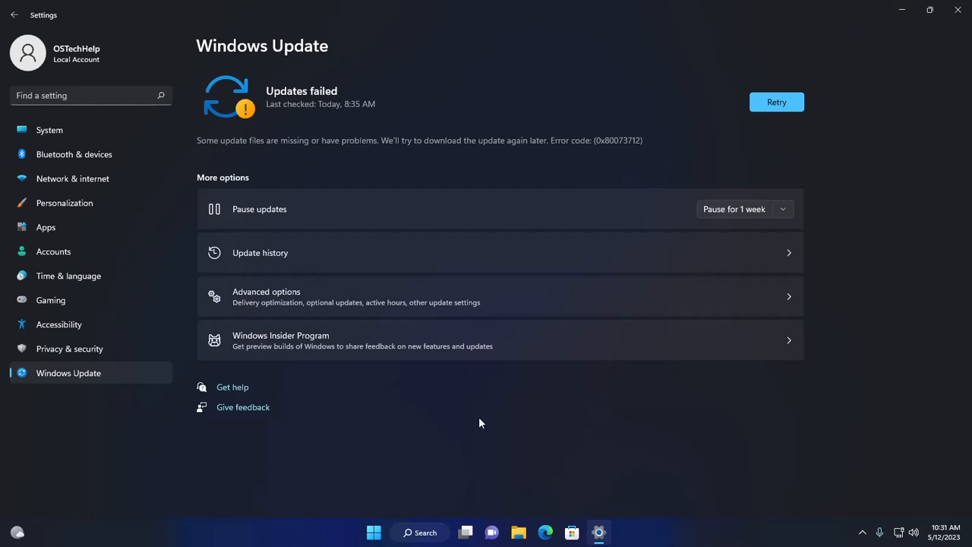
{"action": "left_click", "coordinate": [899, 12]}
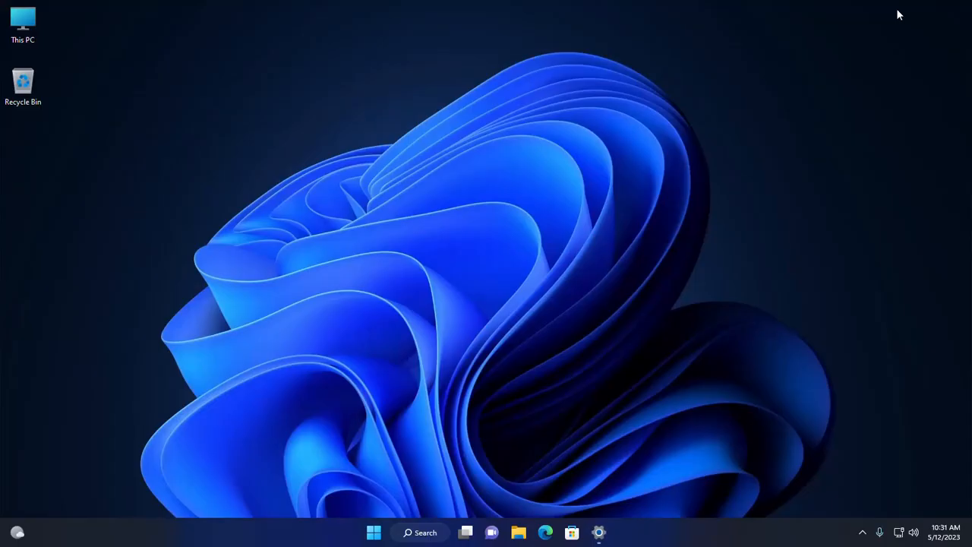
Search for the Services app and open it with administrator rights.
{"action": "left_click", "coordinate": [376, 533]}
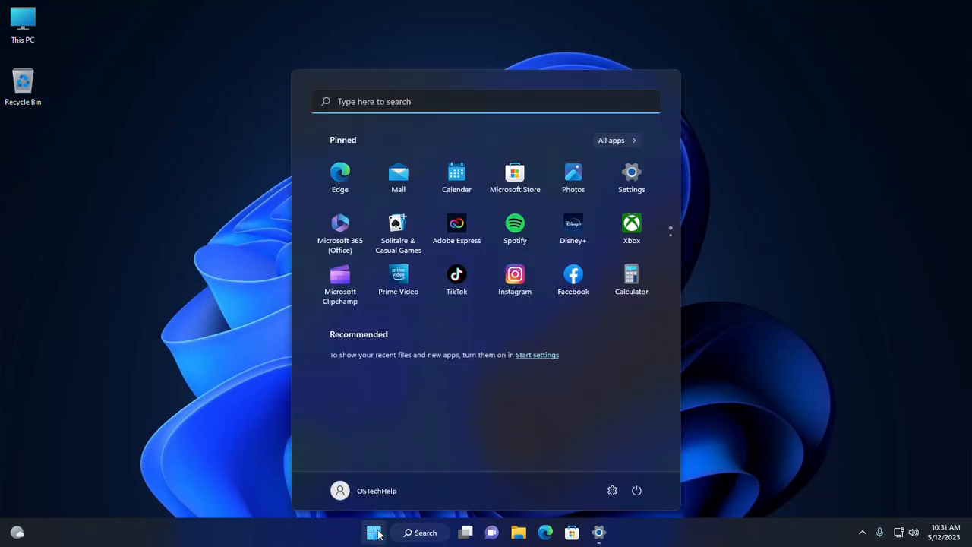
{"action": "type", "text": "serv"}
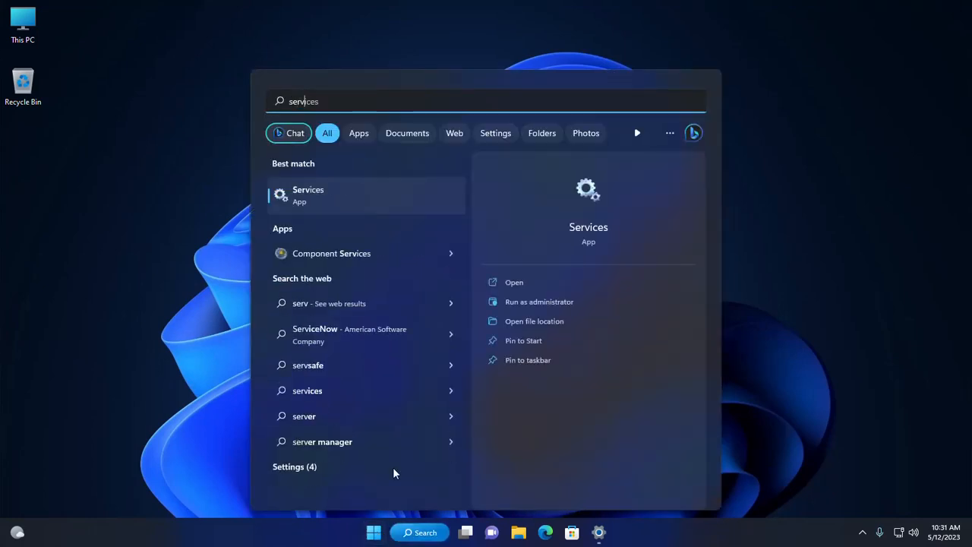
{"action": "left_click", "coordinate": [586, 198]}
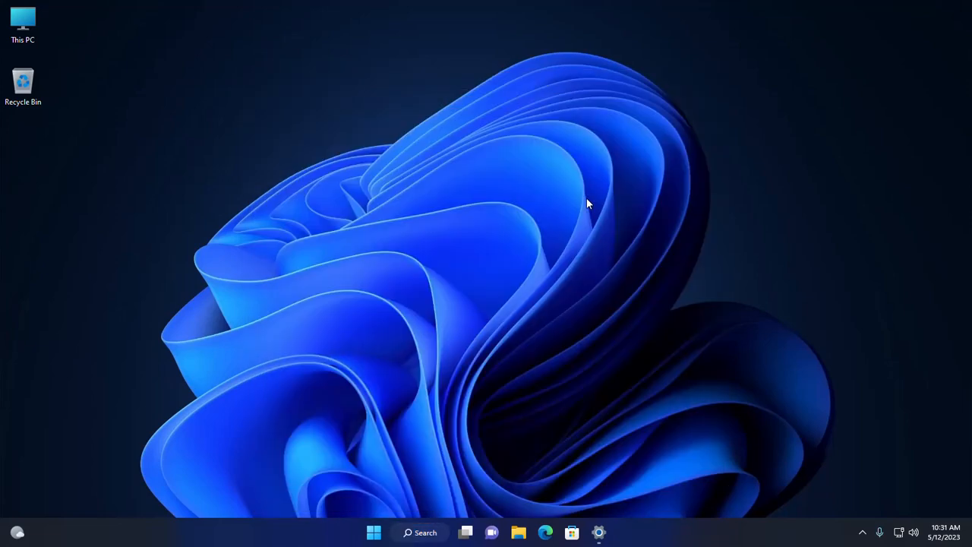
{"action": "left_click", "coordinate": [499, 46]}
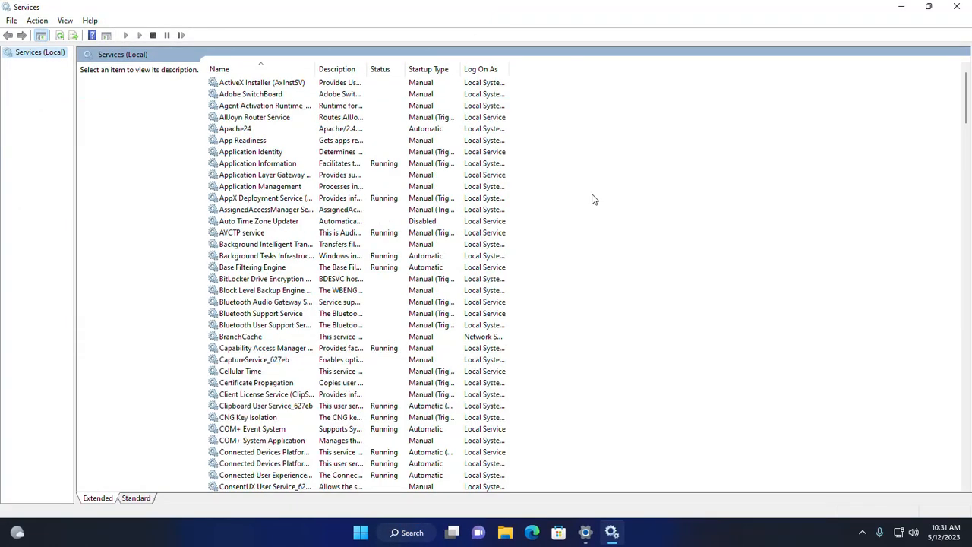
Set the Windows Update service's startup type to Automatic, apply the change, and close Services.
{"action": "left_click", "coordinate": [265, 245]}
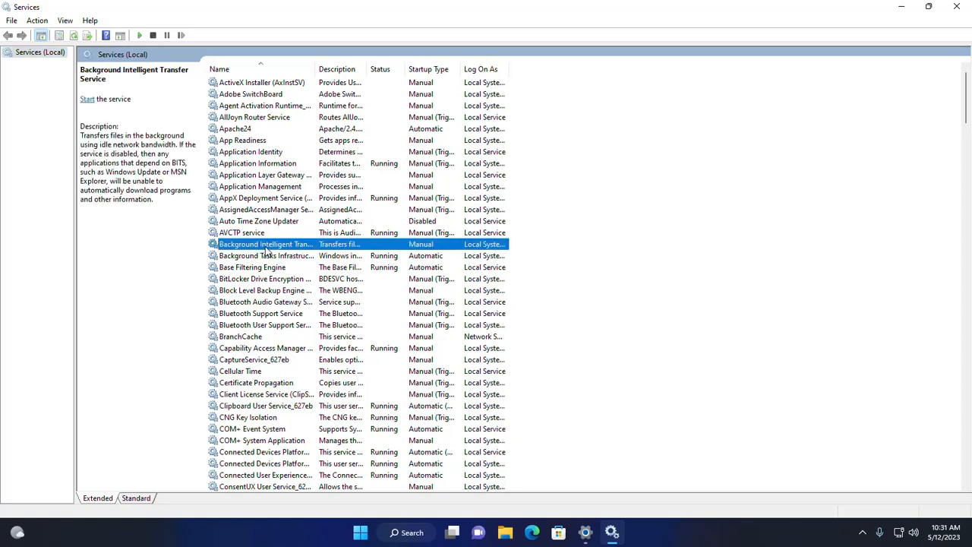
{"action": "key", "text": "w"}
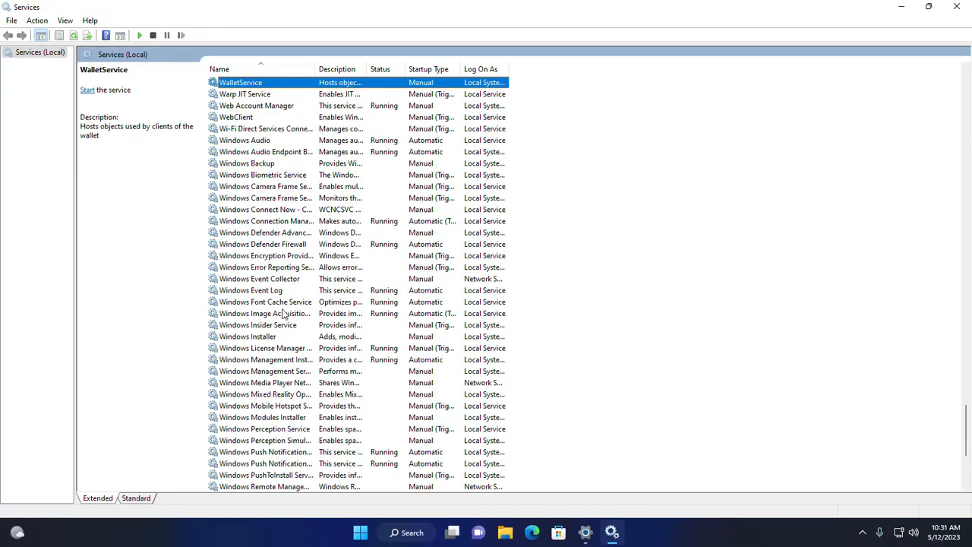
{"action": "scroll", "coordinate": [282, 315], "scroll_direction": "down", "scroll_amount": 4}
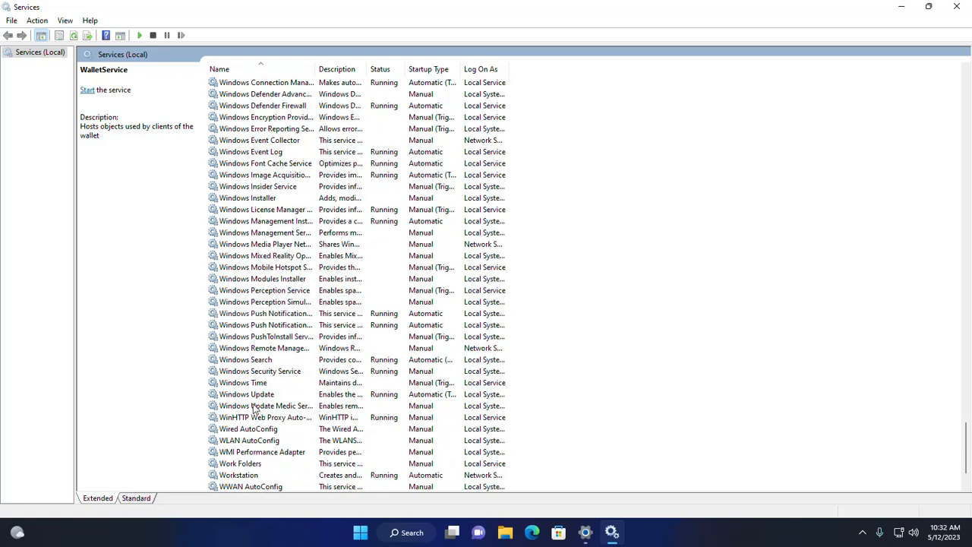
{"action": "left_click", "coordinate": [255, 396]}
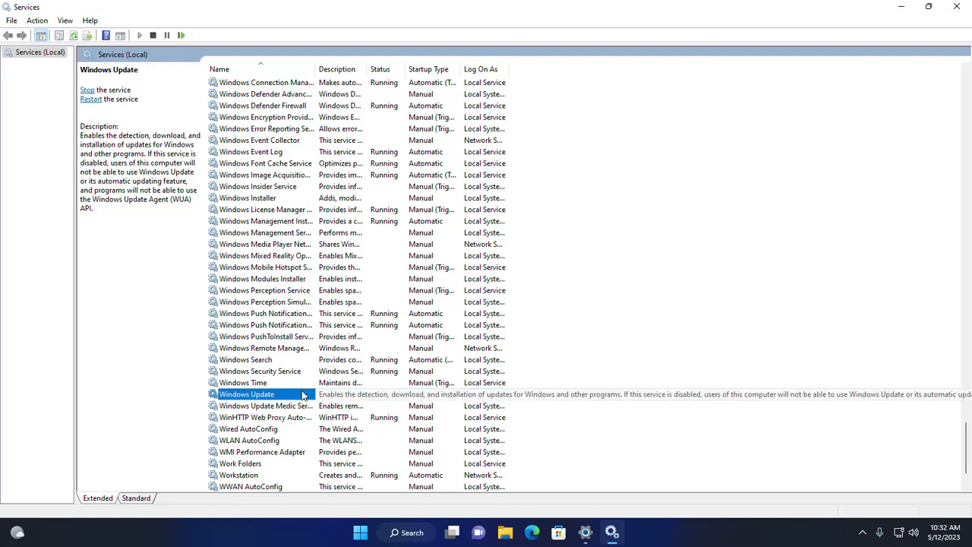
{"action": "right_click", "coordinate": [331, 396]}
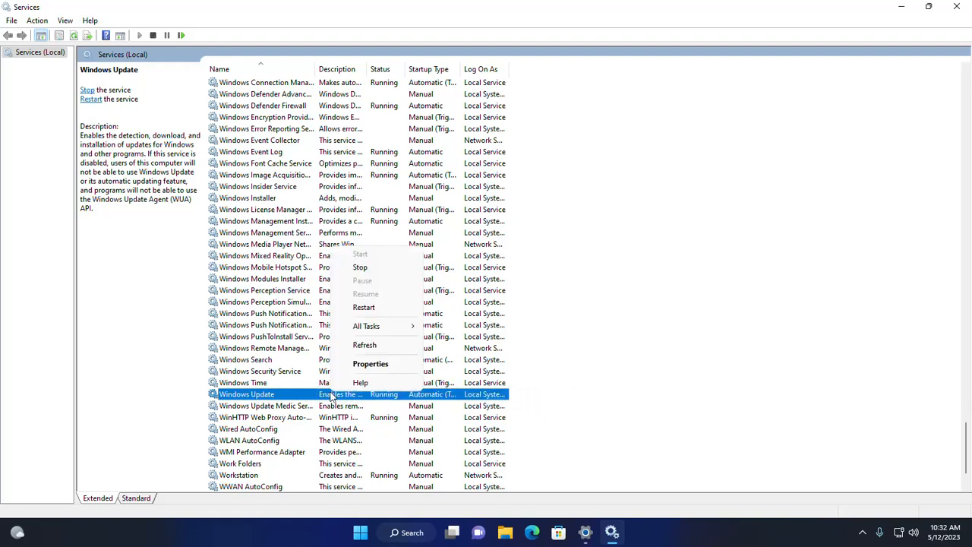
{"action": "left_click", "coordinate": [372, 367]}
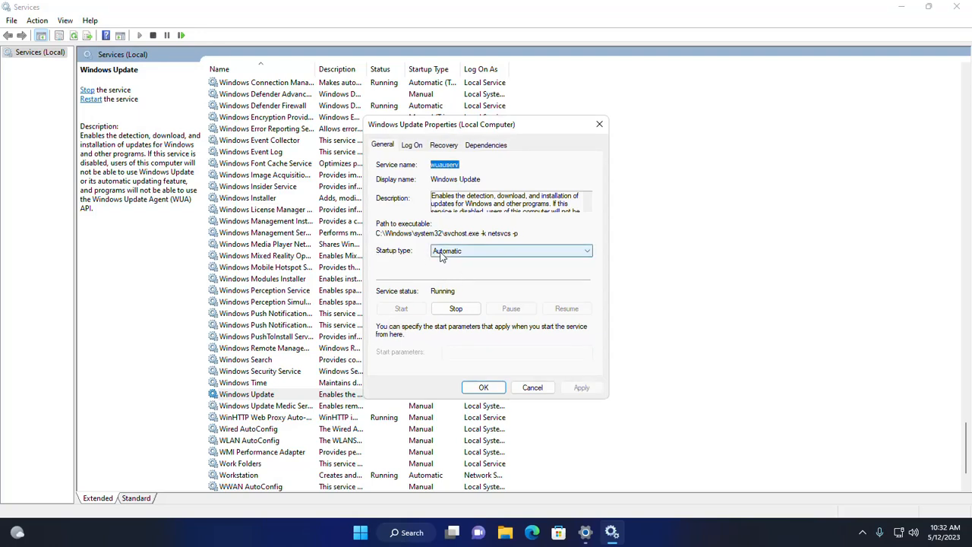
{"action": "left_click", "coordinate": [442, 255]}
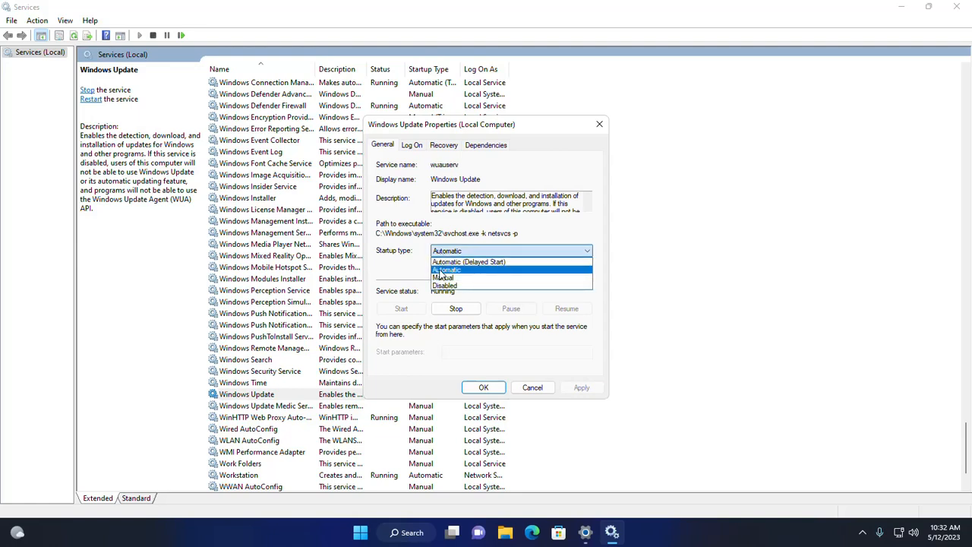
{"action": "left_click", "coordinate": [440, 270]}
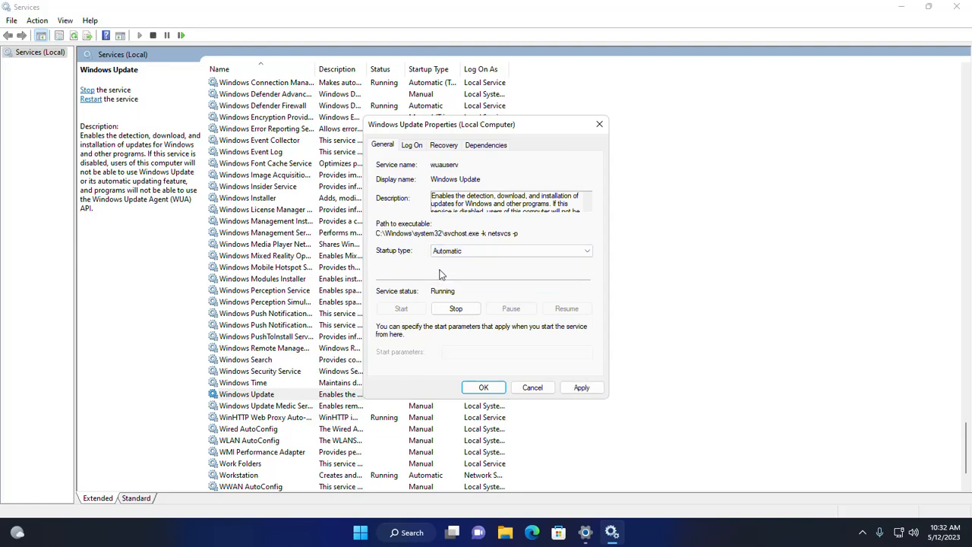
{"action": "left_click", "coordinate": [582, 387]}
{"action": "left_click", "coordinate": [483, 387]}
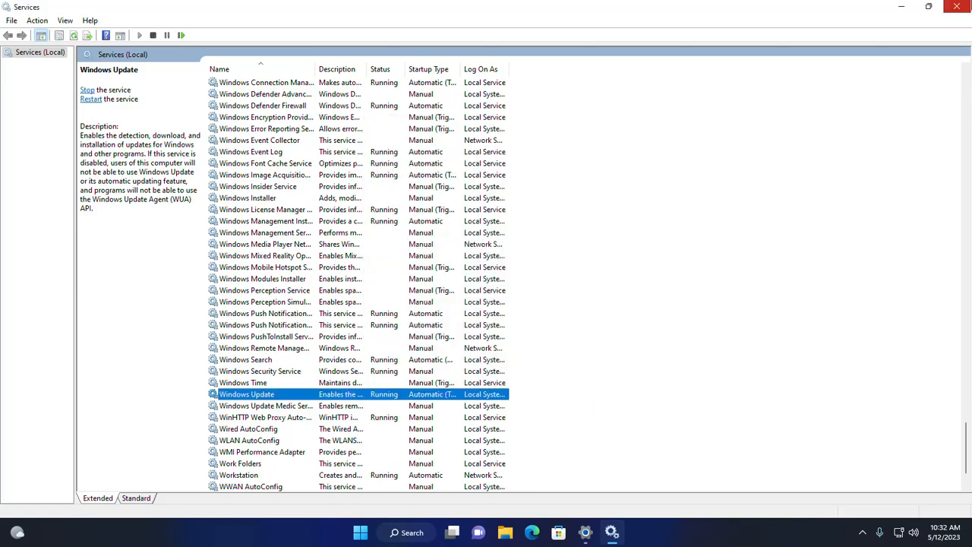
{"action": "left_click", "coordinate": [956, 6]}
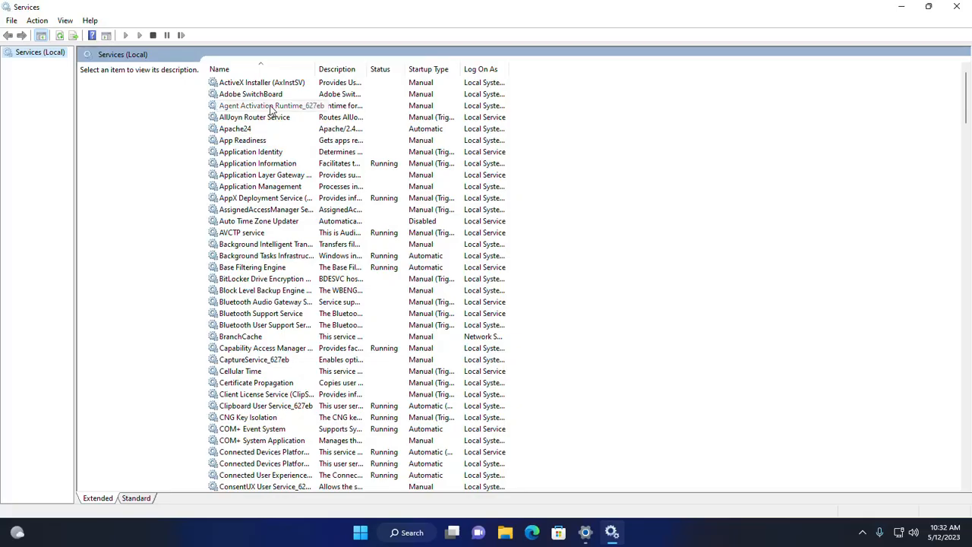
Set the Background Intelligent Transfer Service's startup type to Automatic, start the service, and close Services.
{"action": "left_click", "coordinate": [270, 107]}
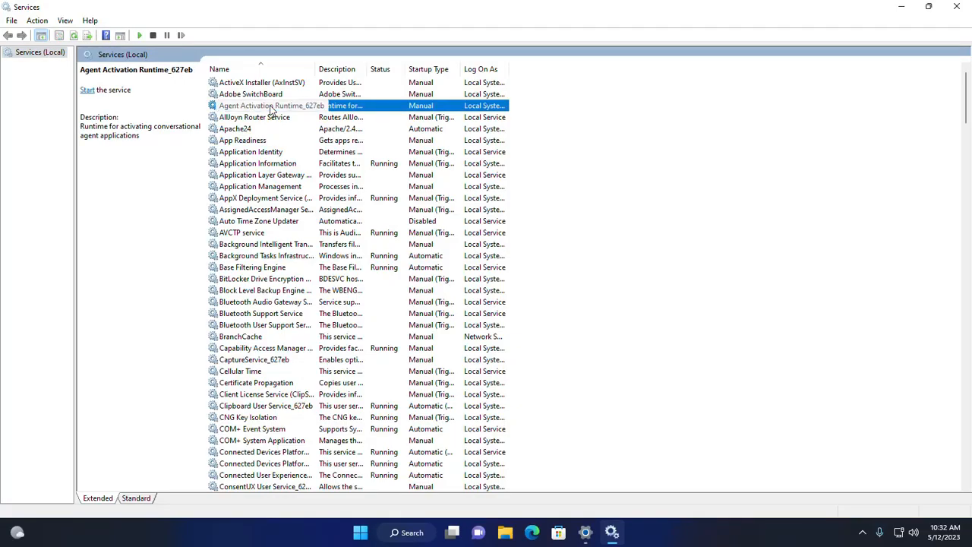
{"action": "left_click", "coordinate": [262, 244]}
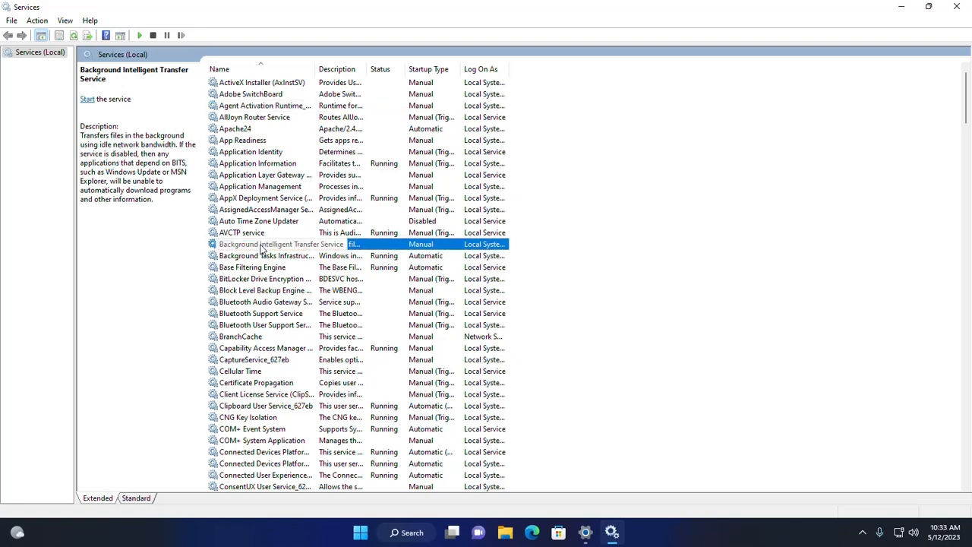
{"action": "right_click", "coordinate": [287, 247]}
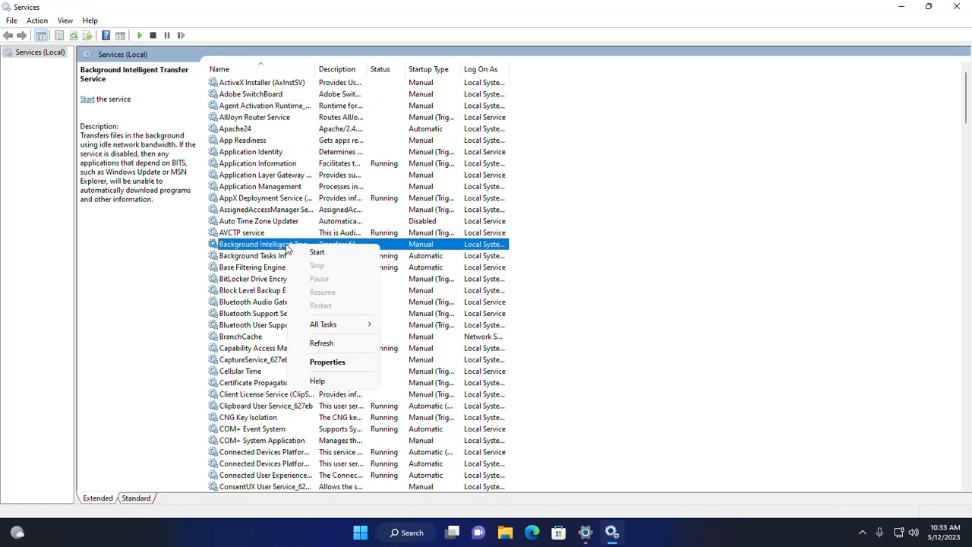
{"action": "left_click", "coordinate": [320, 362]}
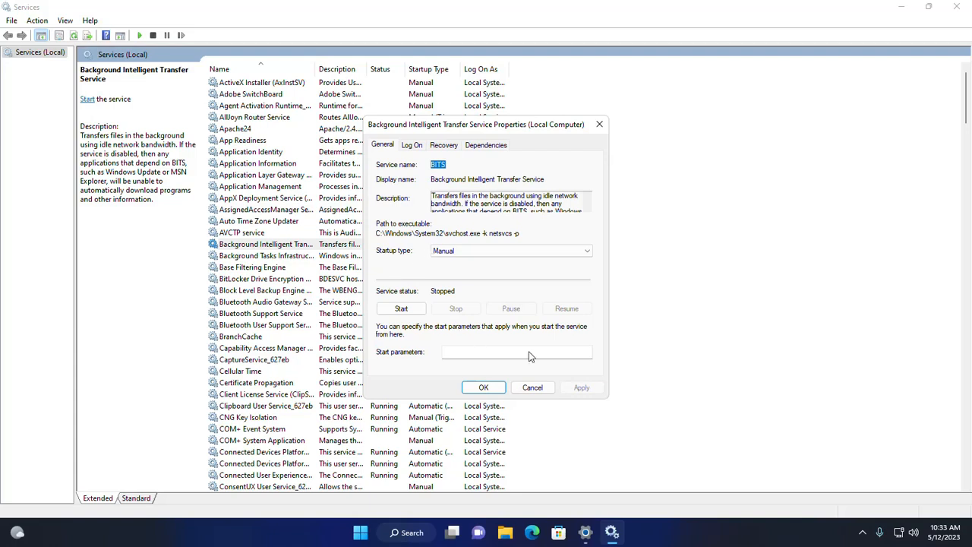
{"action": "left_click", "coordinate": [395, 313]}
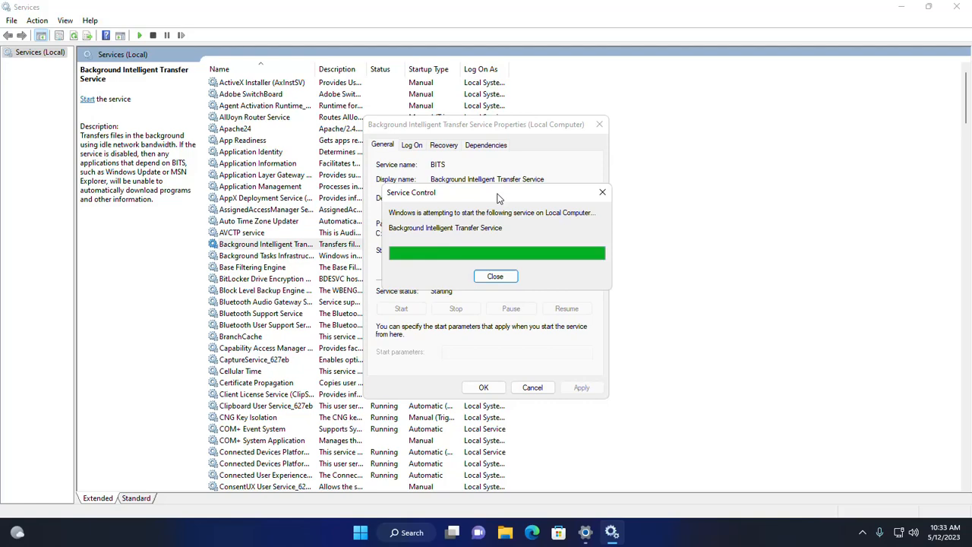
{"action": "left_click", "coordinate": [471, 389]}
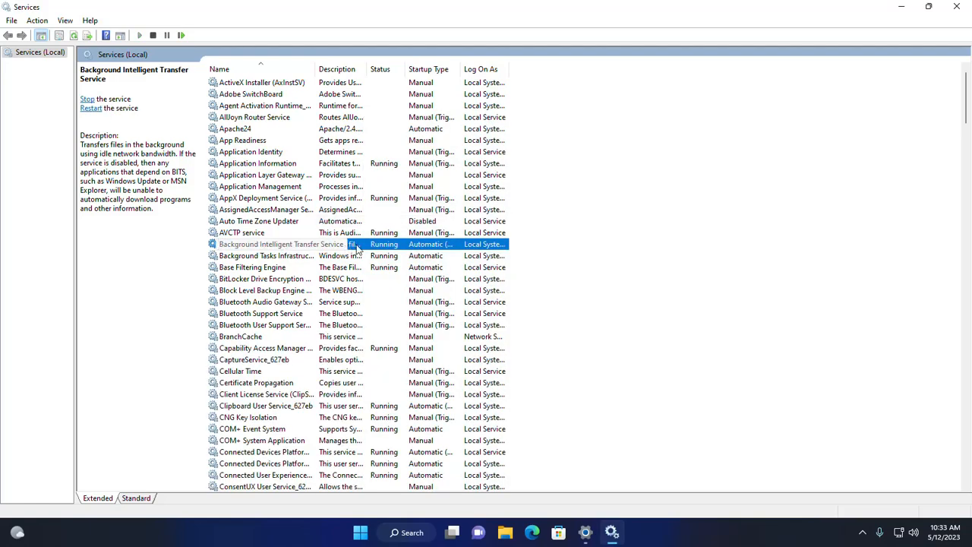
{"action": "key", "text": "alt+F4"}
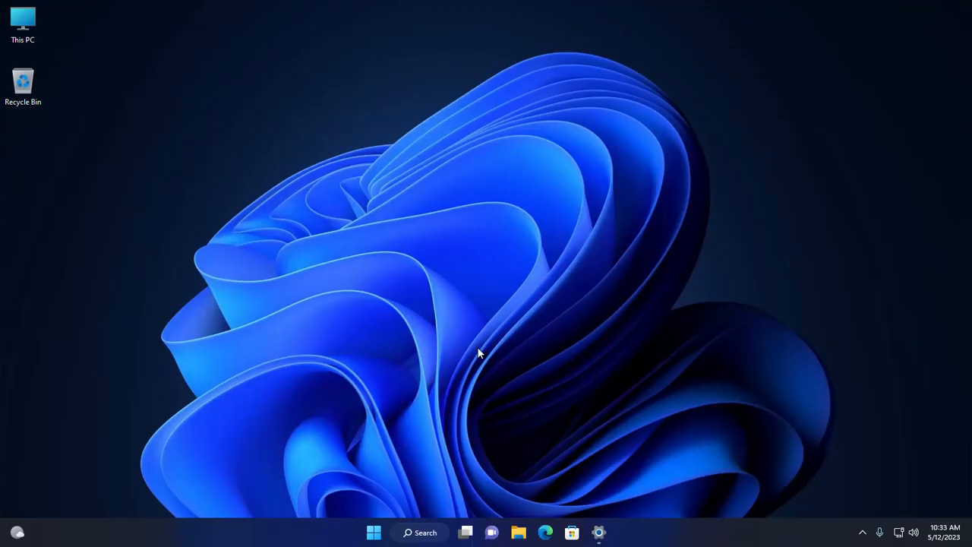
Switch to File Explorer and open the SoftwareDistribution folder inside the Windows folder on Local Disk (C:).
{"action": "left_click", "coordinate": [519, 534]}
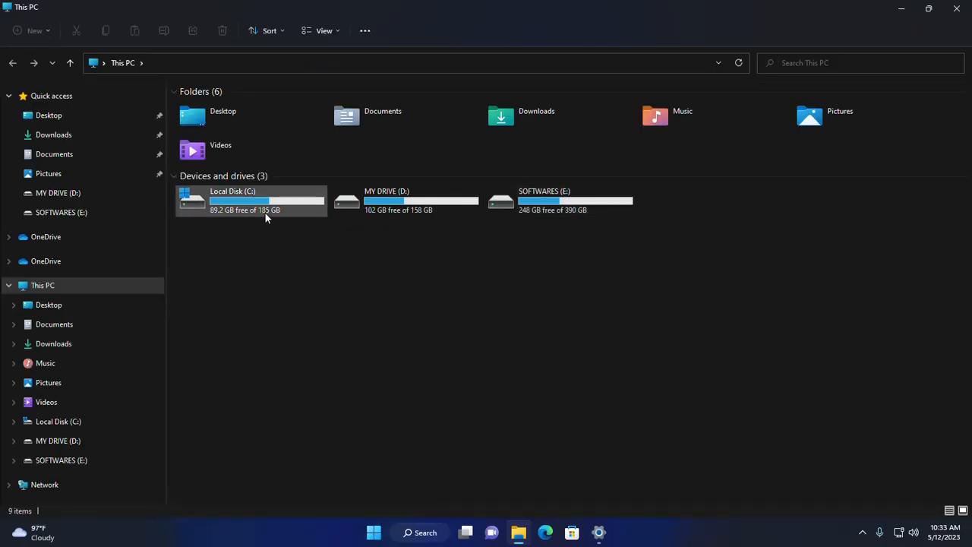
{"action": "double_click", "coordinate": [257, 204]}
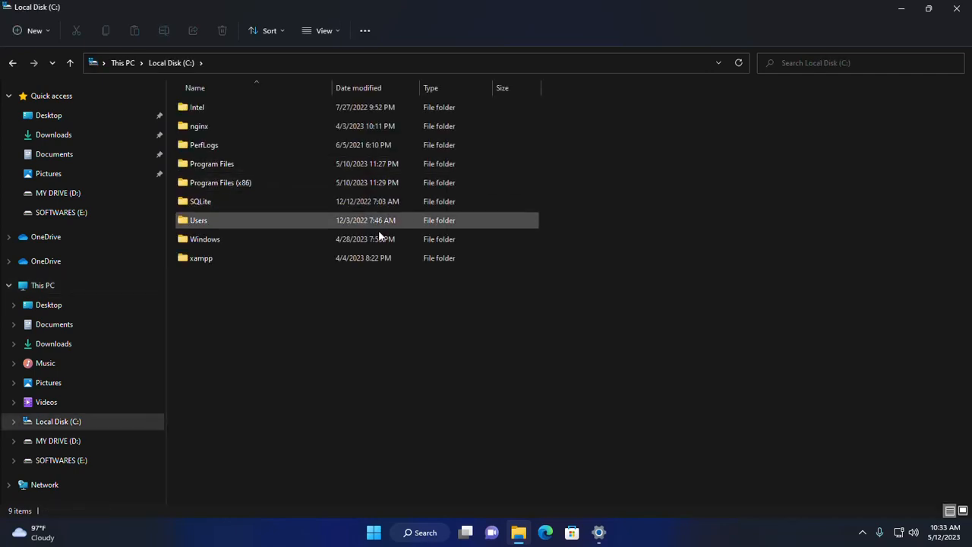
{"action": "double_click", "coordinate": [227, 240]}
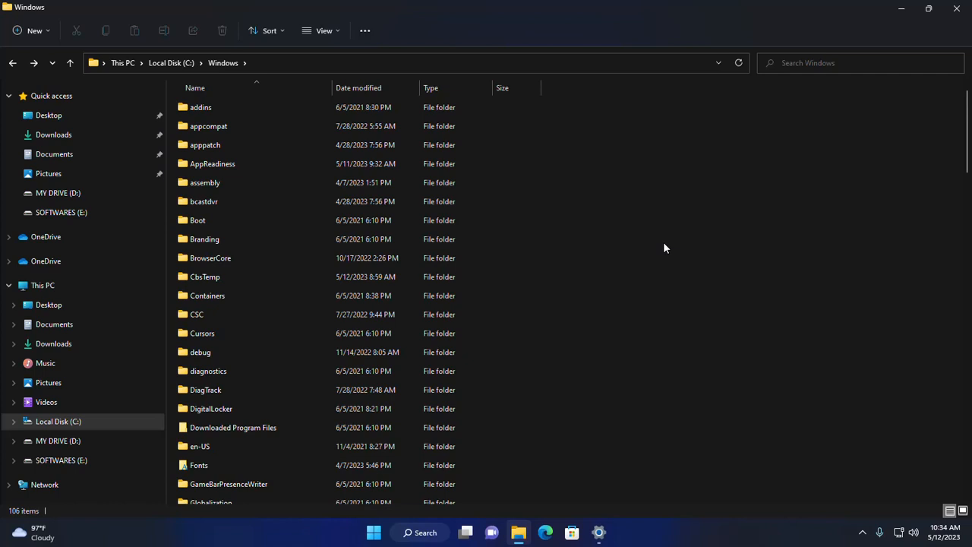
{"action": "scroll", "coordinate": [280, 302], "scroll_direction": "down", "scroll_amount": 4}
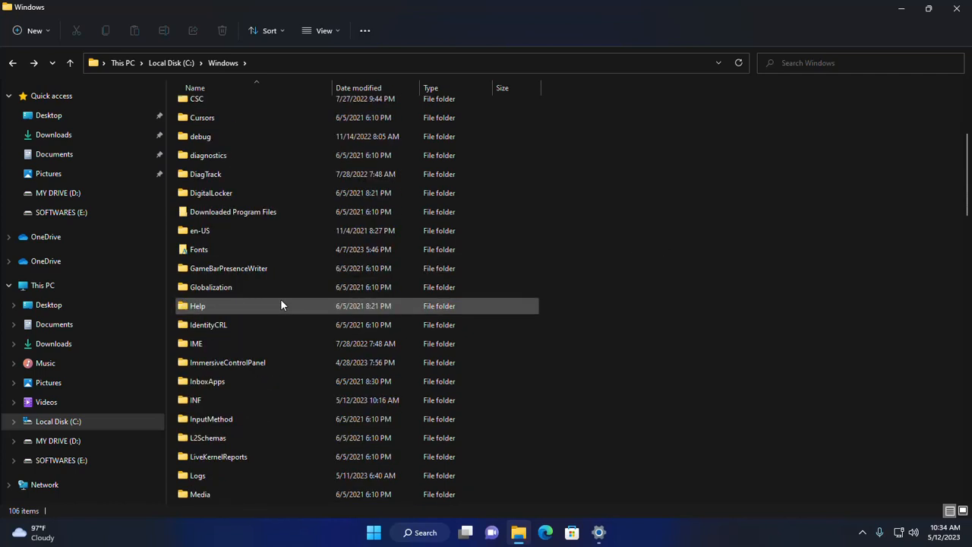
{"action": "scroll", "coordinate": [281, 304], "scroll_direction": "down", "scroll_amount": 9}
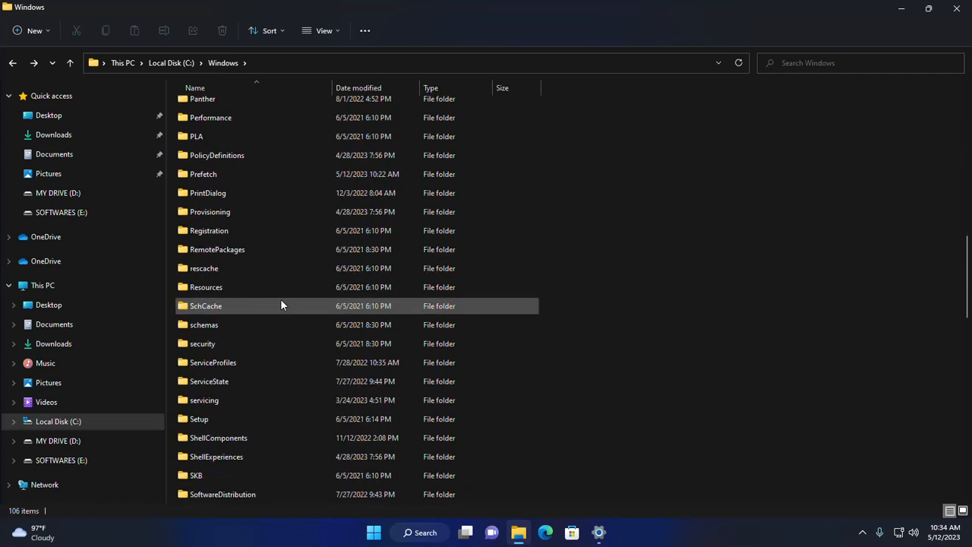
{"action": "scroll", "coordinate": [251, 366], "scroll_direction": "down", "scroll_amount": 2}
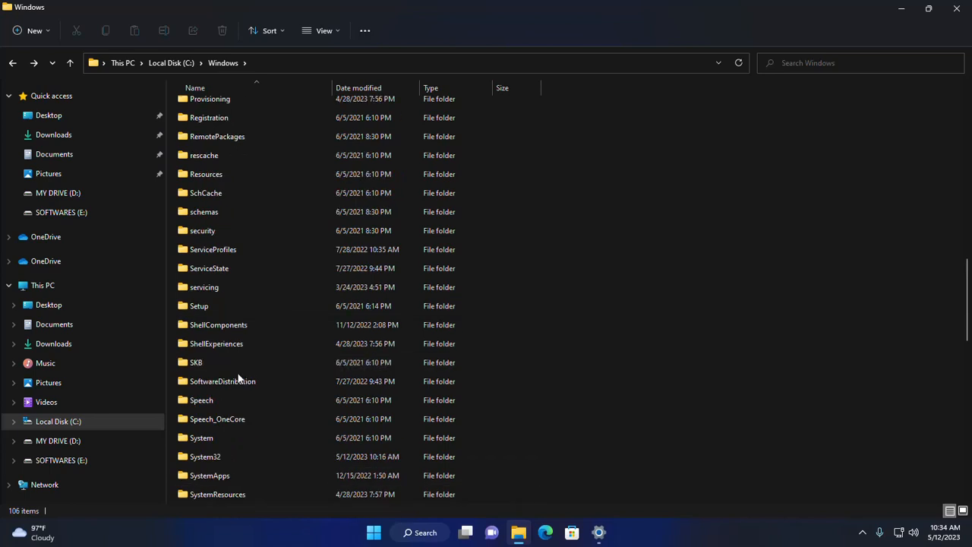
{"action": "left_click", "coordinate": [223, 382]}
{"action": "double_click", "coordinate": [276, 386]}
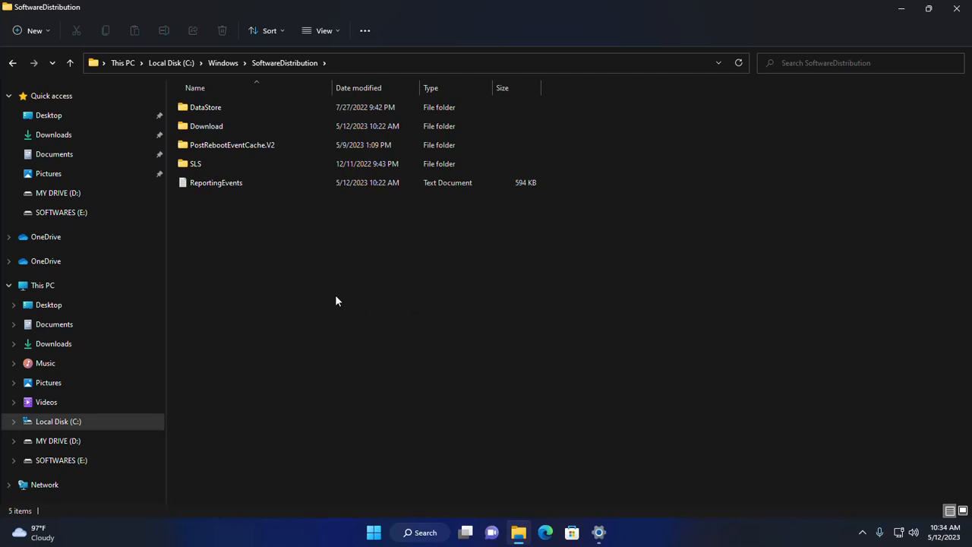
Delete all the files and folders inside the SoftwareDistribution folder.
{"action": "left_click_drag", "start_coordinate": [216, 265], "coordinate": [347, 96]}
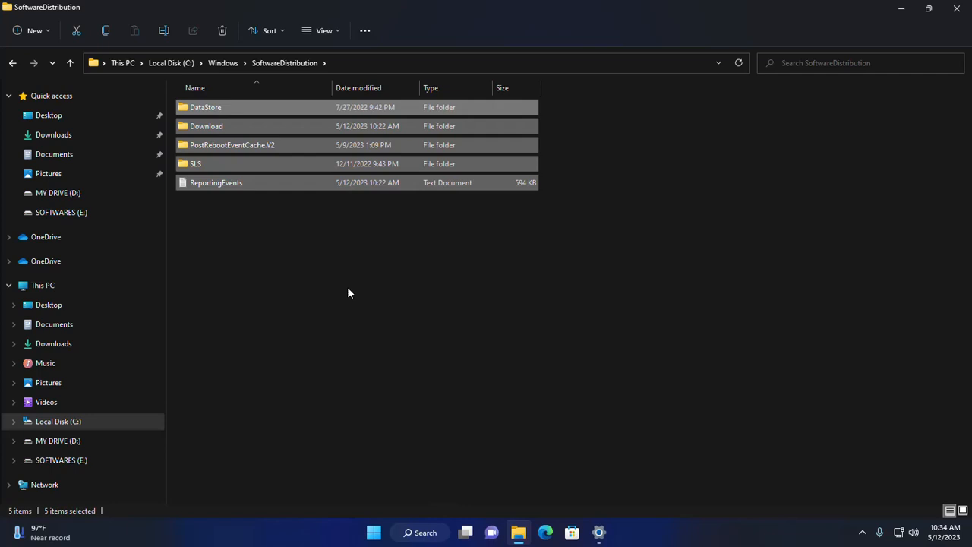
{"action": "key", "text": "Delete"}
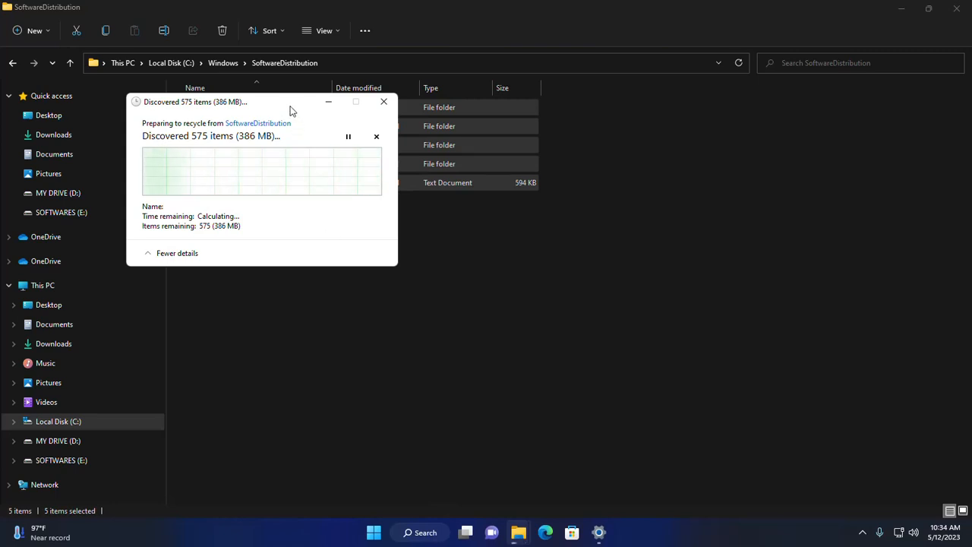
{"action": "left_click_drag", "start_coordinate": [289, 109], "coordinate": [491, 219]}
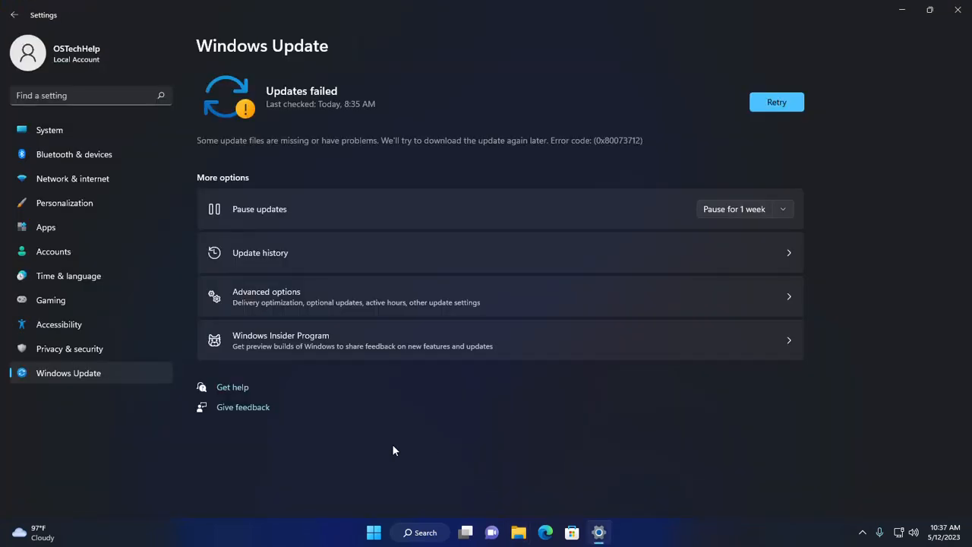
Run the Windows Update troubleshooter from the other troubleshooters in the System settings.
{"action": "left_click", "coordinate": [53, 130]}
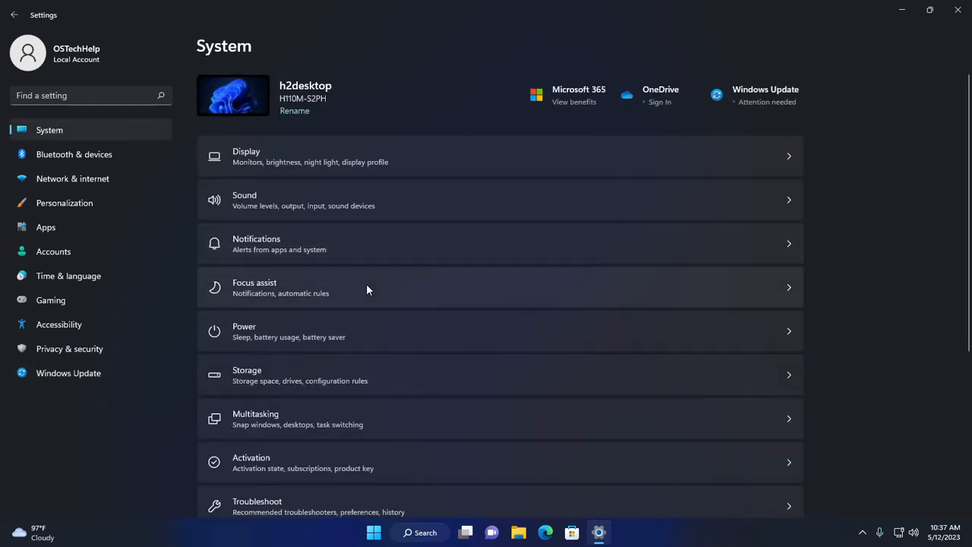
{"action": "scroll", "coordinate": [366, 284], "scroll_direction": "down", "scroll_amount": 3}
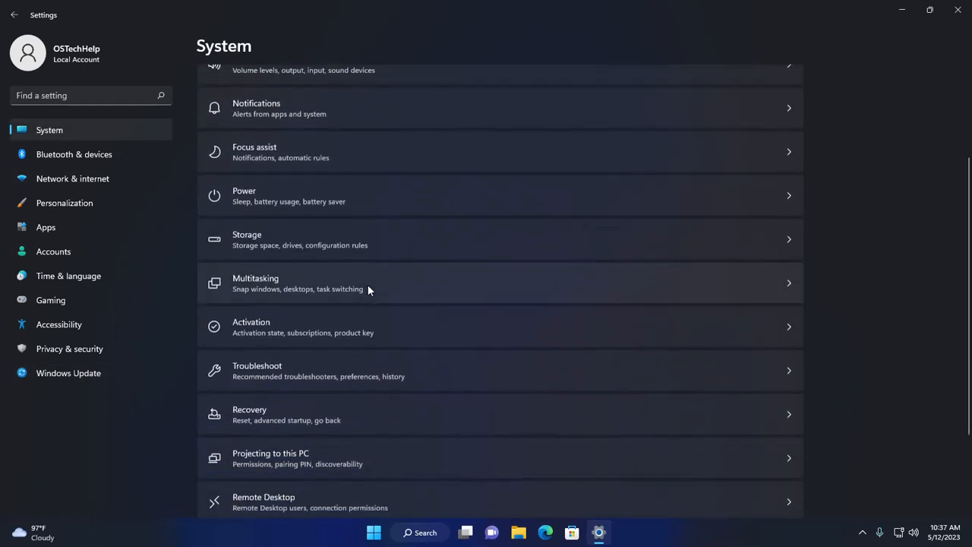
{"action": "left_click", "coordinate": [765, 374]}
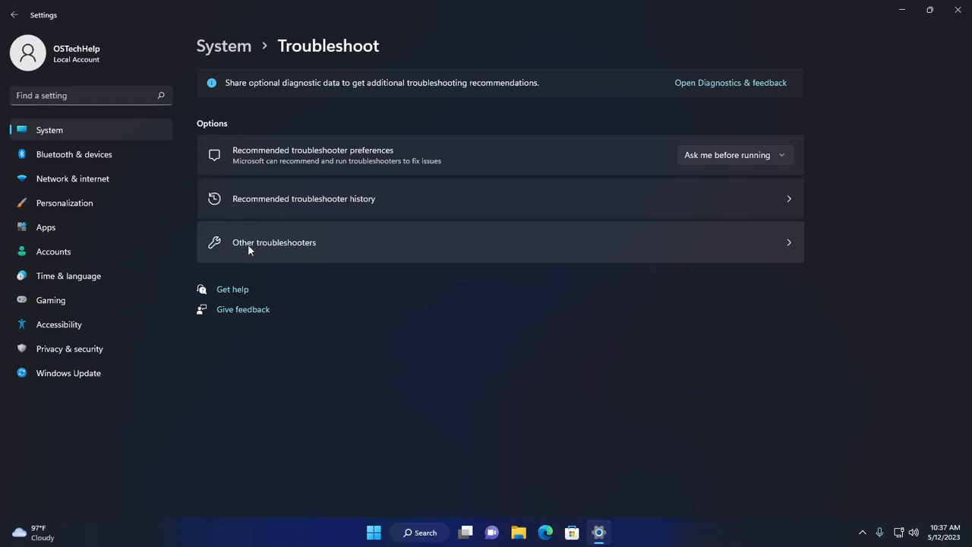
{"action": "left_click", "coordinate": [790, 243]}
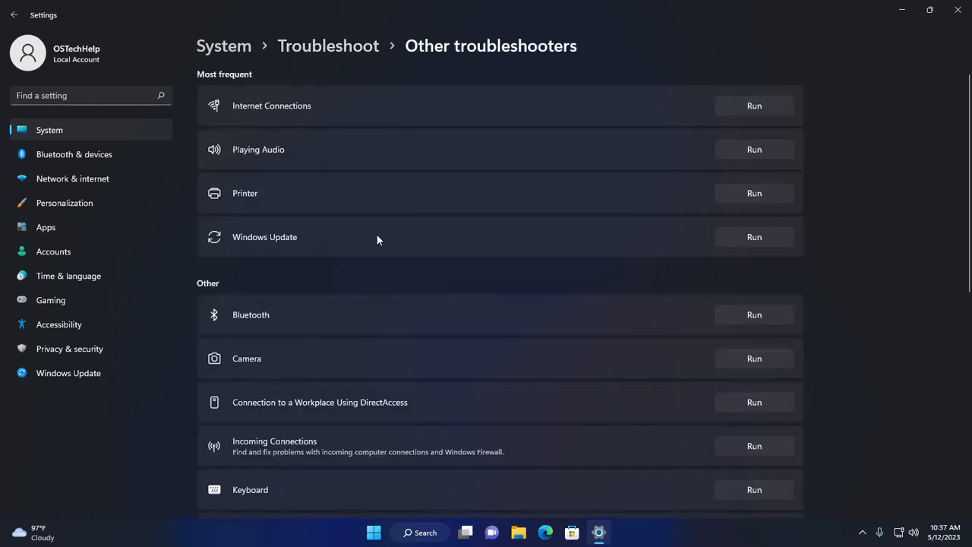
{"action": "left_click", "coordinate": [752, 237]}
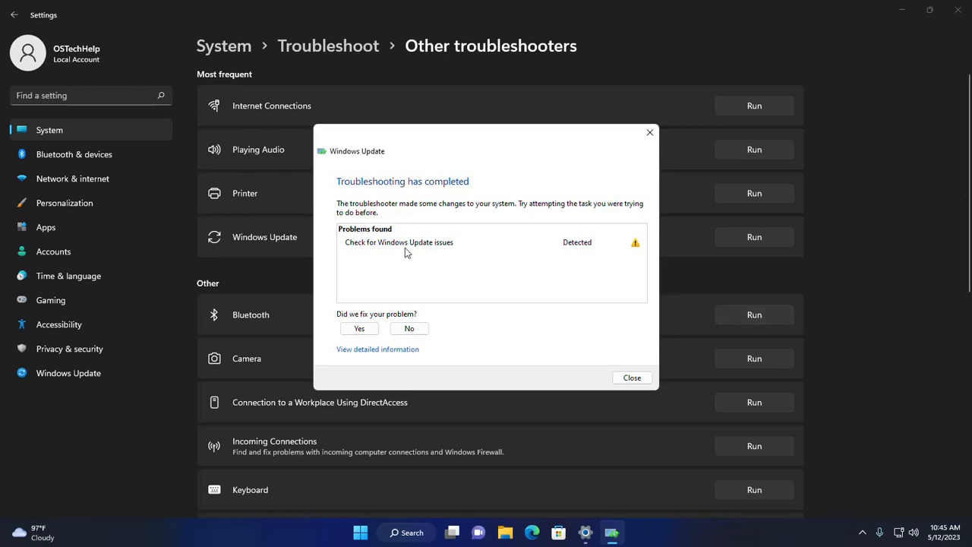
Answer Yes to the troubleshooter's question about the problem being fixed, then close the troubleshooter and Settings.
{"action": "mouse_move", "coordinate": [400, 250]}
{"action": "left_click", "coordinate": [357, 331]}
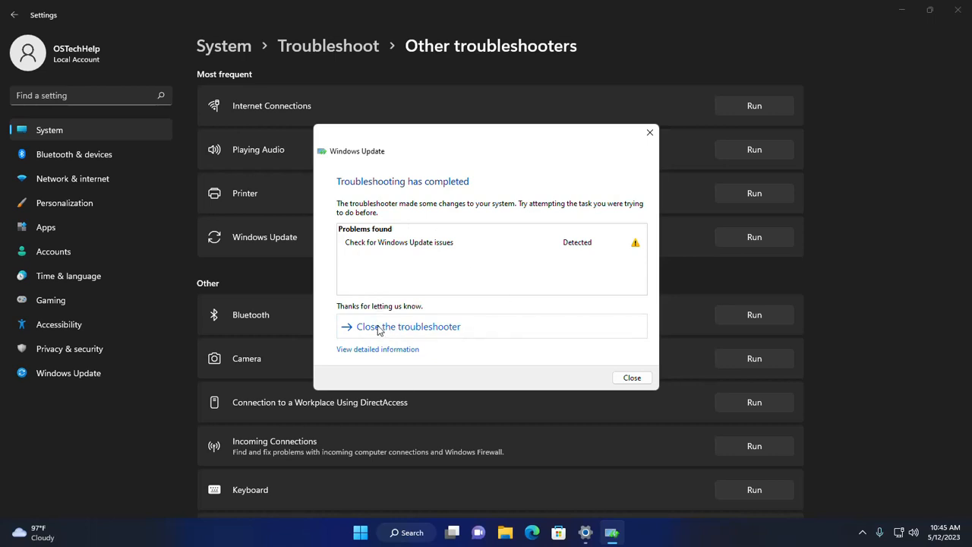
{"action": "left_click", "coordinate": [360, 328]}
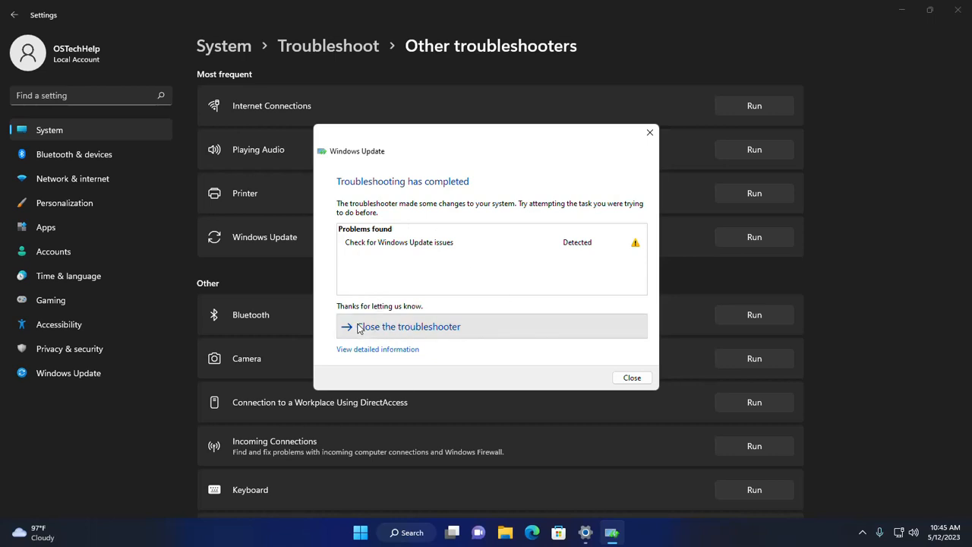
{"action": "left_click", "coordinate": [957, 12]}
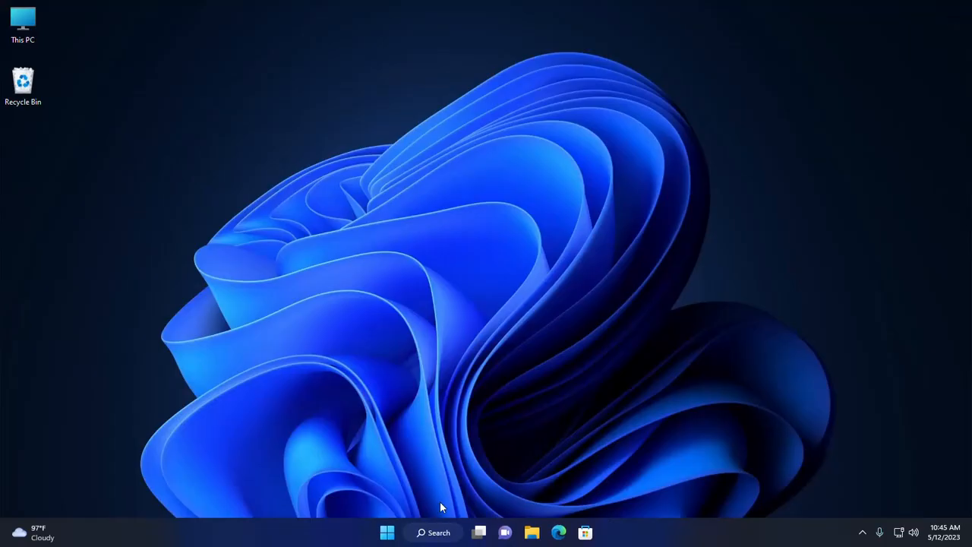
Reopen Settings at the Windows Update page and retry the failed update.
{"action": "left_click", "coordinate": [393, 529]}
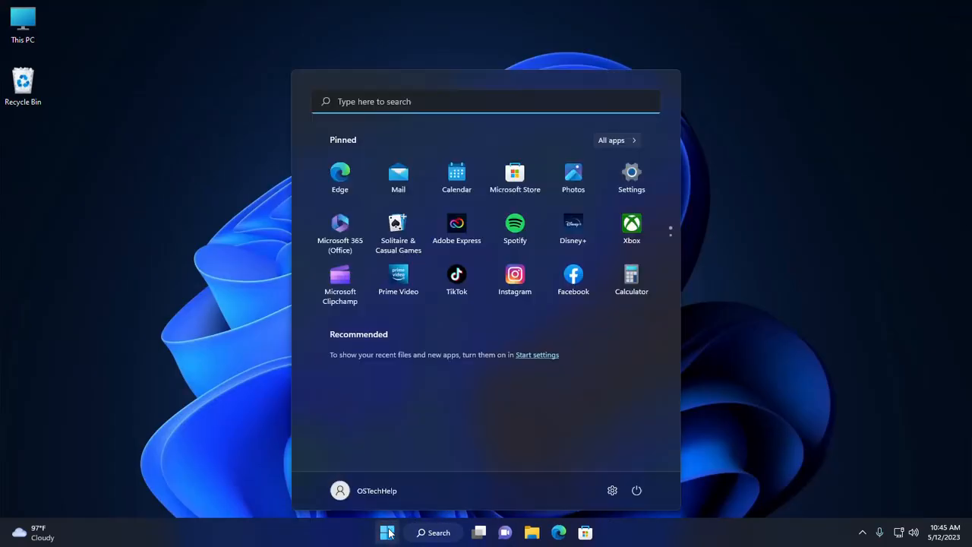
{"action": "left_click", "coordinate": [611, 490]}
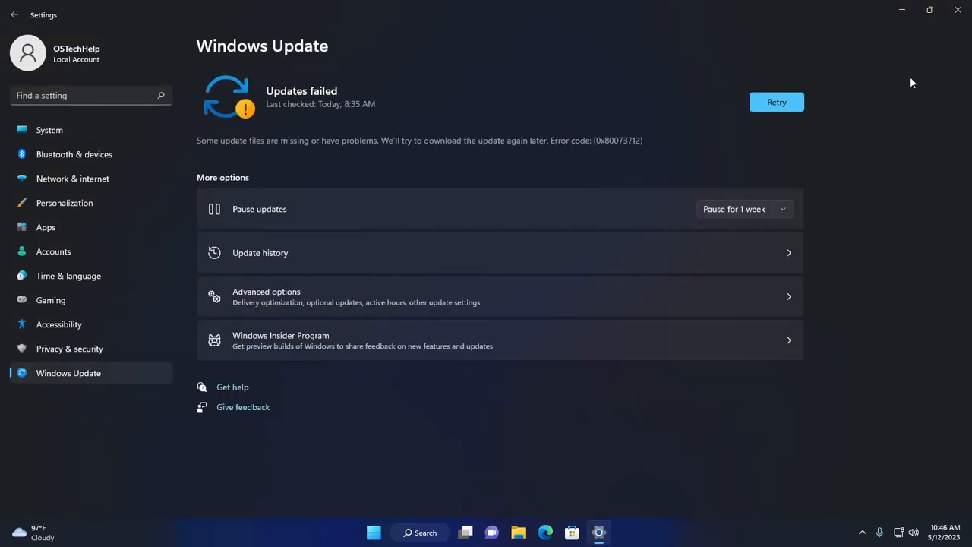
{"action": "left_click", "coordinate": [769, 97]}
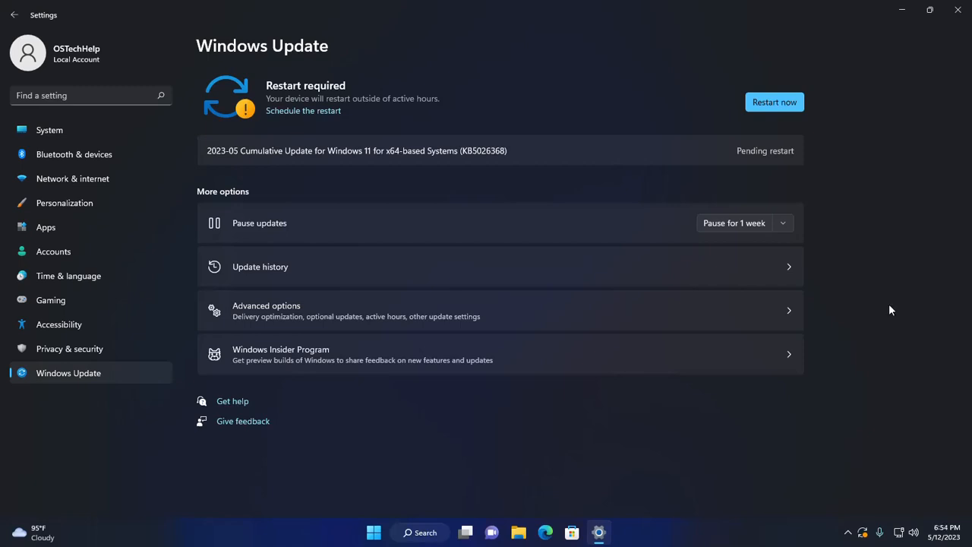
Open the computer's power options for shutting down or restarting.
{"action": "left_click", "coordinate": [373, 532]}
{"action": "left_click", "coordinate": [638, 492]}
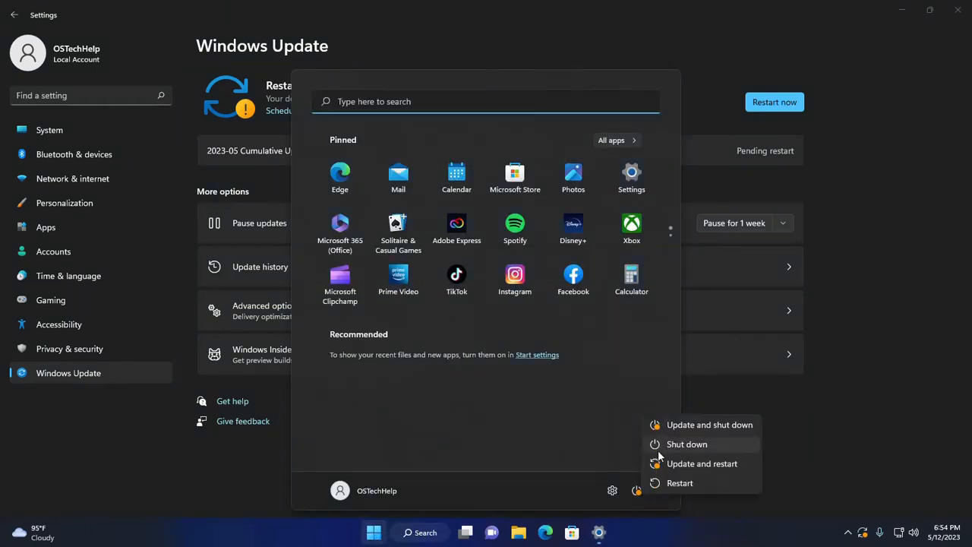